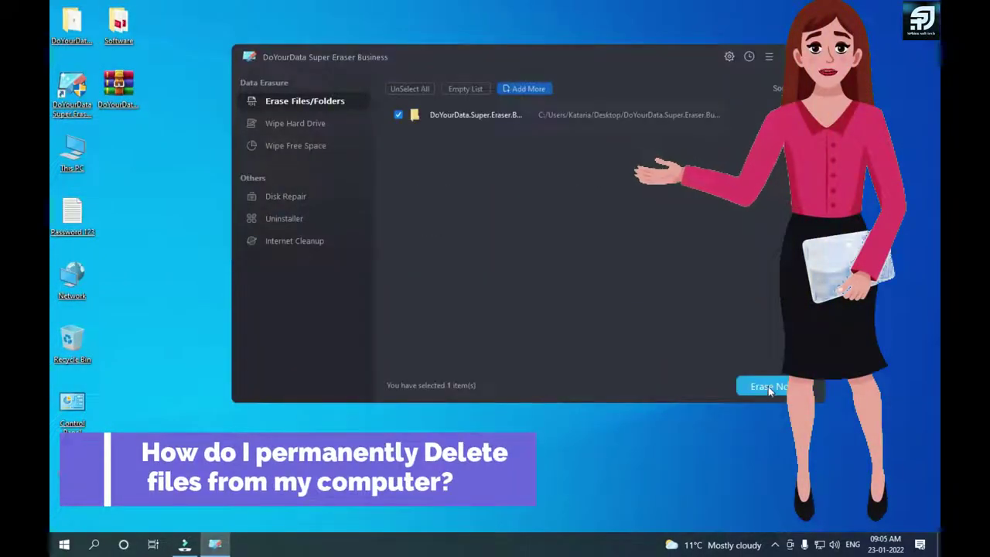
Step: Start the Erase Now action in the Super Eraser preview before returning to the desktop
{"action": "left_click", "coordinate": [767, 386]}
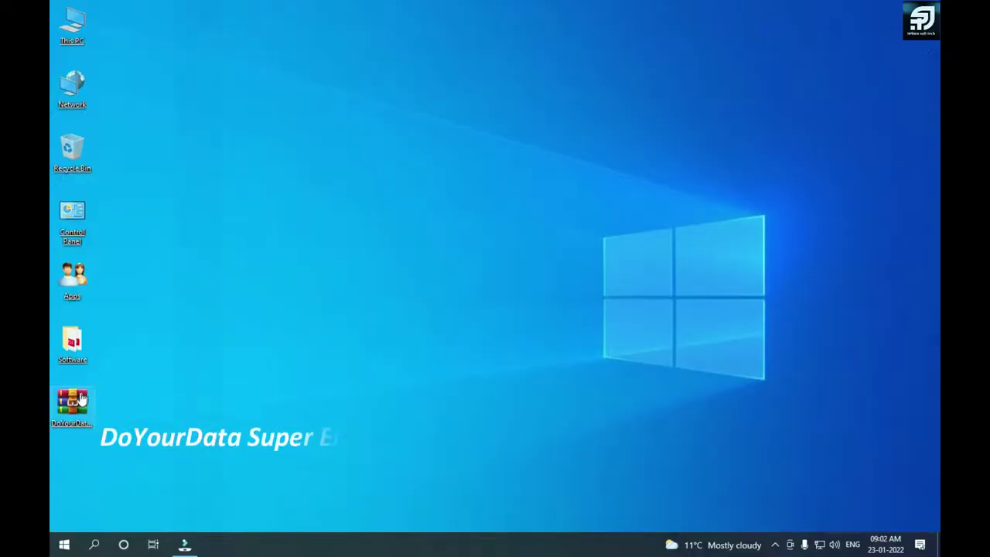
Step: Extract the Super Eraser archive onto the desktop, supplying the archive password
{"action": "right_click", "coordinate": [77, 401]}
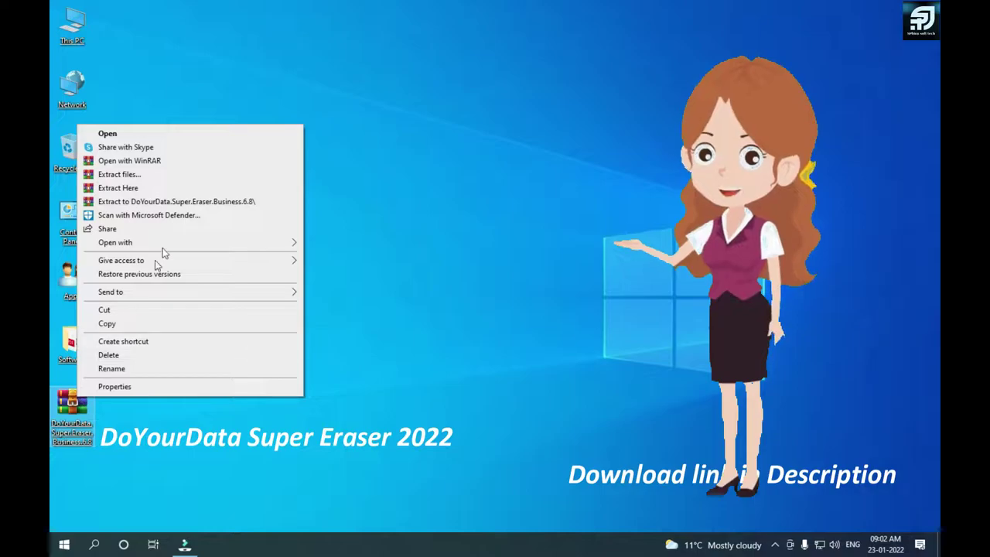
{"action": "left_click", "coordinate": [167, 185]}
{"action": "type", "text": "123"}
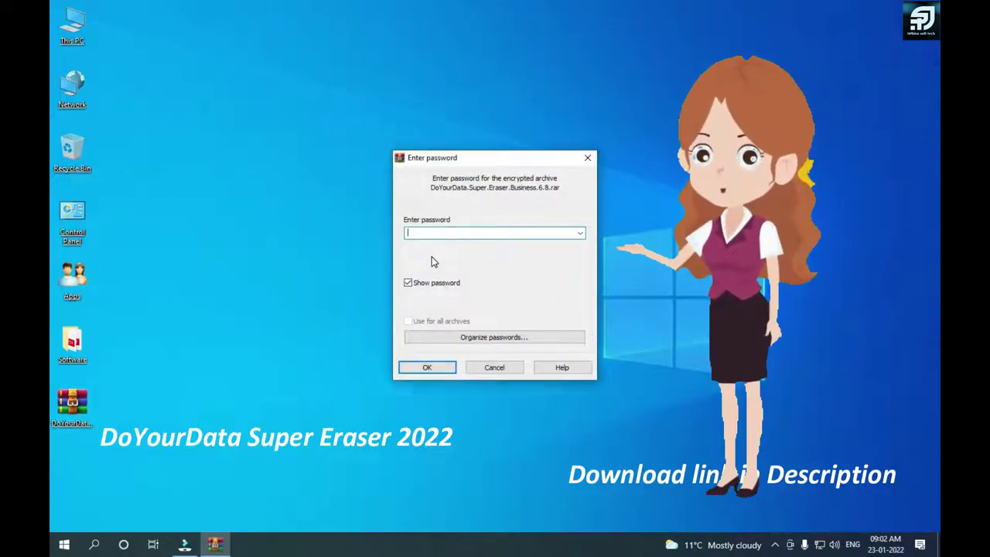
{"action": "left_click", "coordinate": [432, 367]}
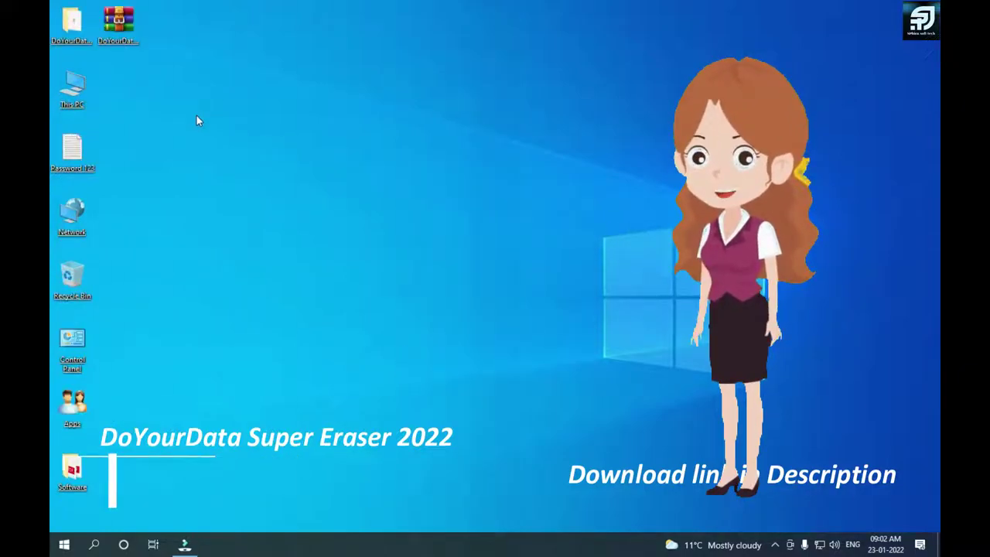
Step: Run Setup from the extracted folder and install Super Eraser
{"action": "double_click", "coordinate": [75, 48]}
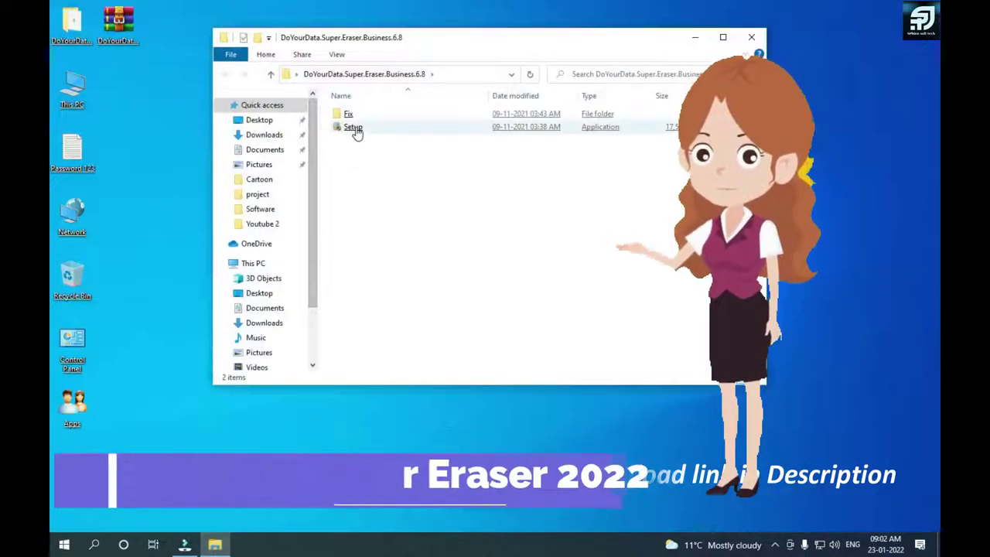
{"action": "left_click", "coordinate": [354, 128]}
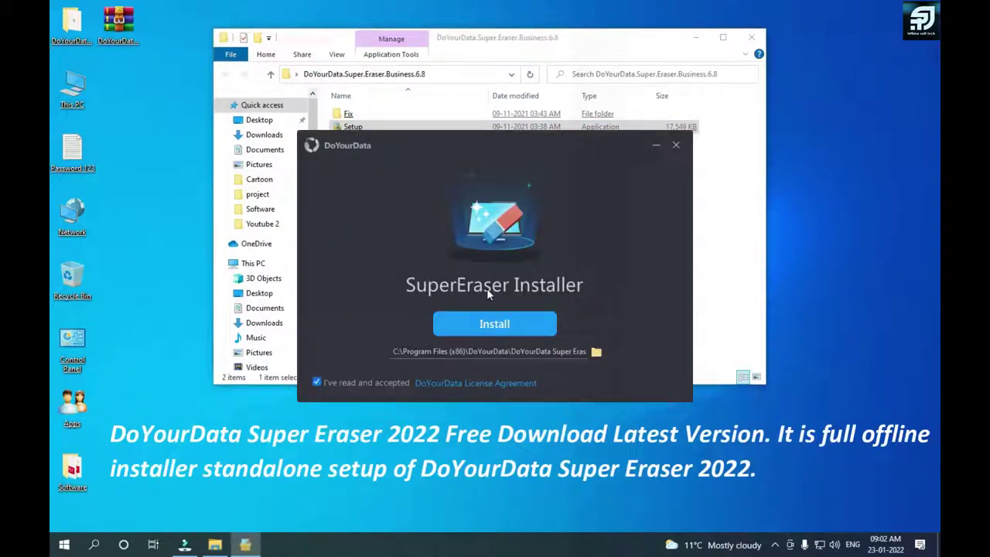
{"action": "left_click", "coordinate": [495, 321]}
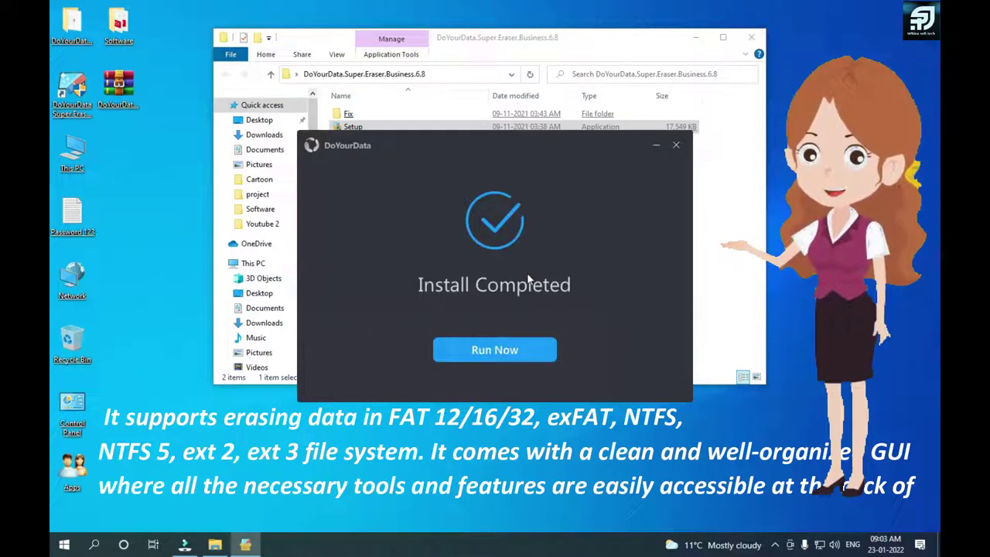
Step: Copy the DoYourData and DYDSE files from the Fix folder
{"action": "left_click", "coordinate": [675, 147]}
{"action": "left_click", "coordinate": [585, 230]}
{"action": "left_click", "coordinate": [354, 115]}
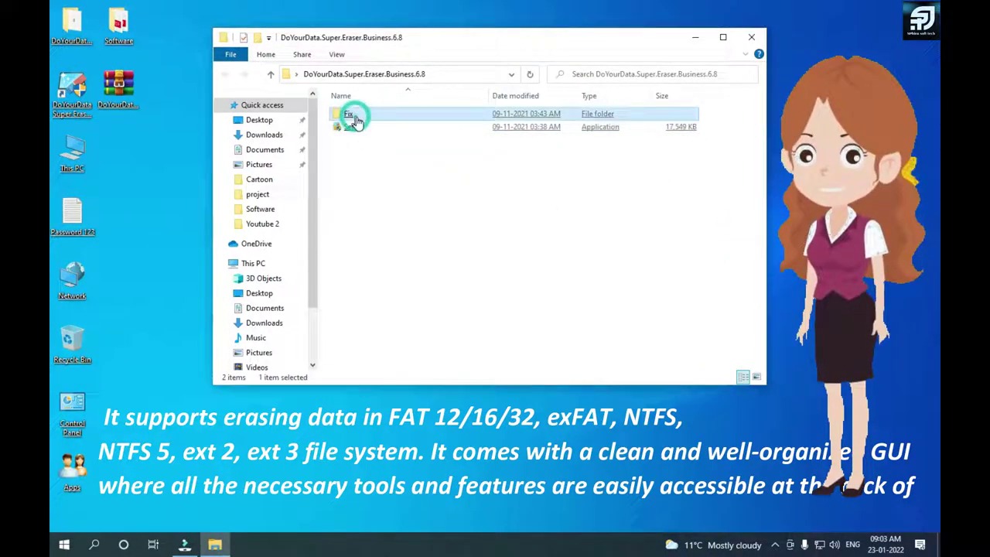
{"action": "double_click", "coordinate": [354, 116]}
{"action": "left_click_drag", "start_coordinate": [363, 102], "coordinate": [379, 168]}
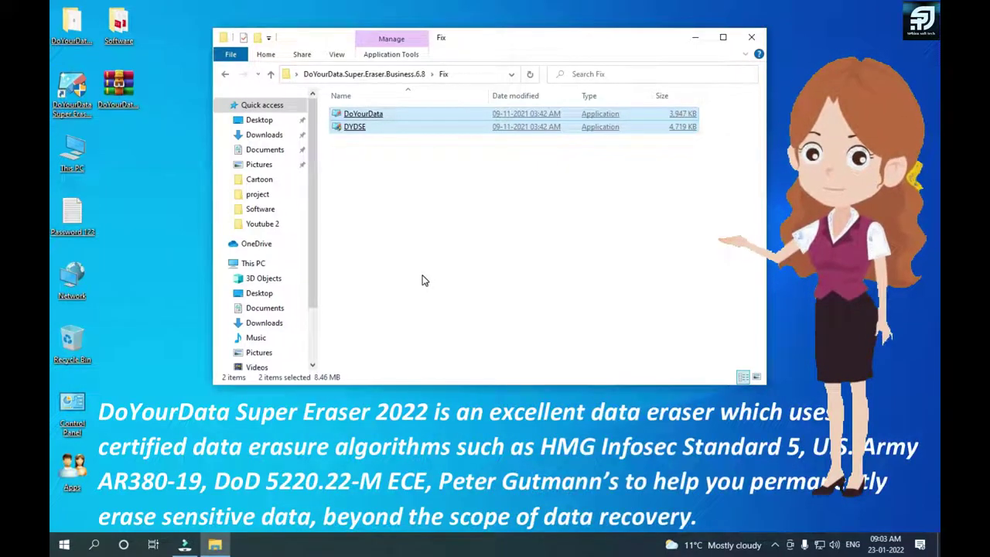
{"action": "right_click", "coordinate": [386, 118]}
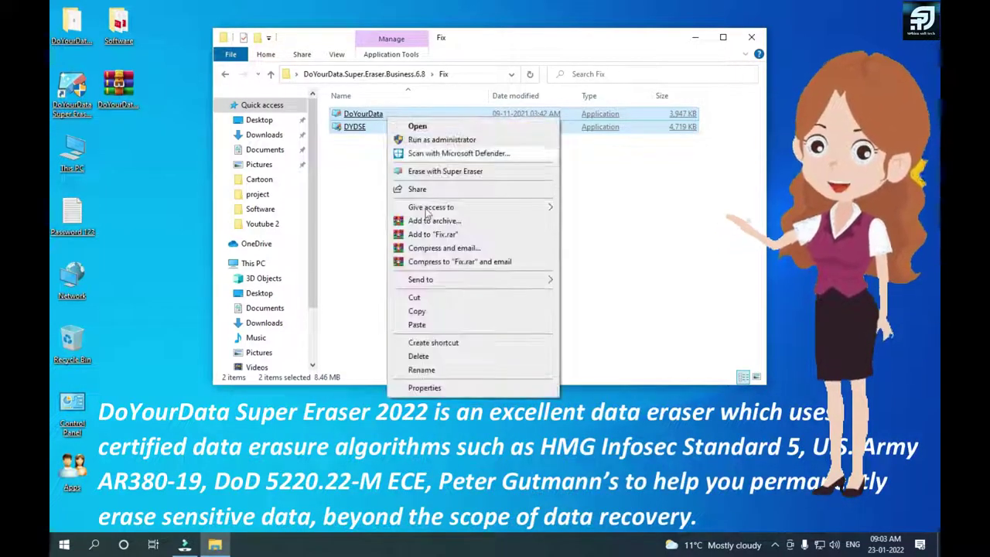
{"action": "left_click", "coordinate": [422, 312]}
Step: Paste them into the shortcut's install folder, replacing existing files with administrator permission
{"action": "left_click", "coordinate": [750, 37]}
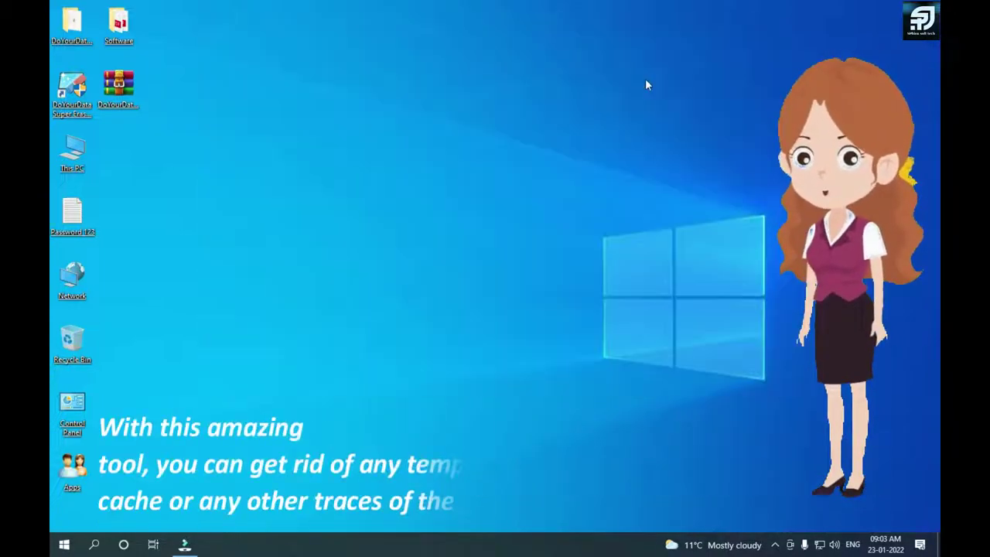
{"action": "left_click", "coordinate": [72, 90]}
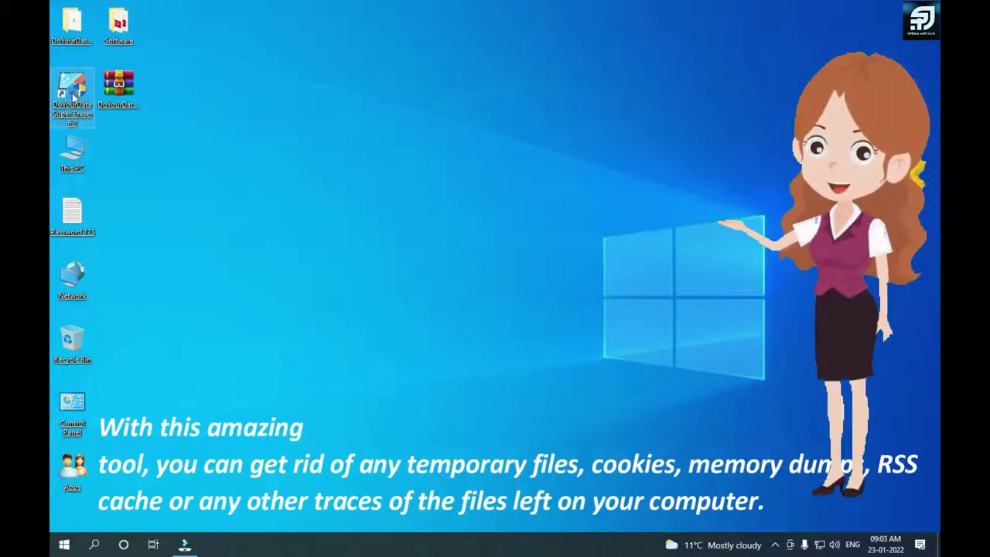
{"action": "right_click", "coordinate": [73, 91]}
{"action": "left_click", "coordinate": [217, 116]}
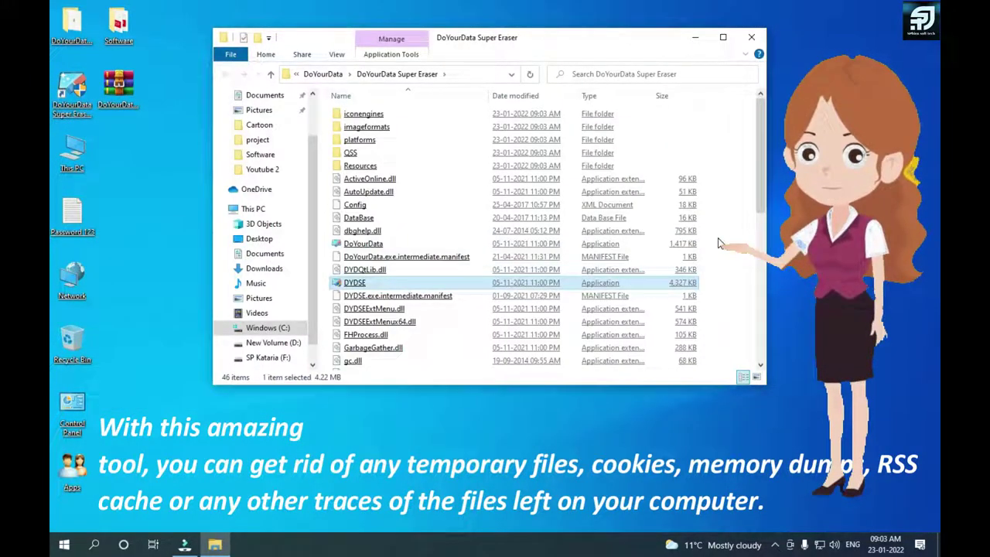
{"action": "right_click", "coordinate": [719, 240]}
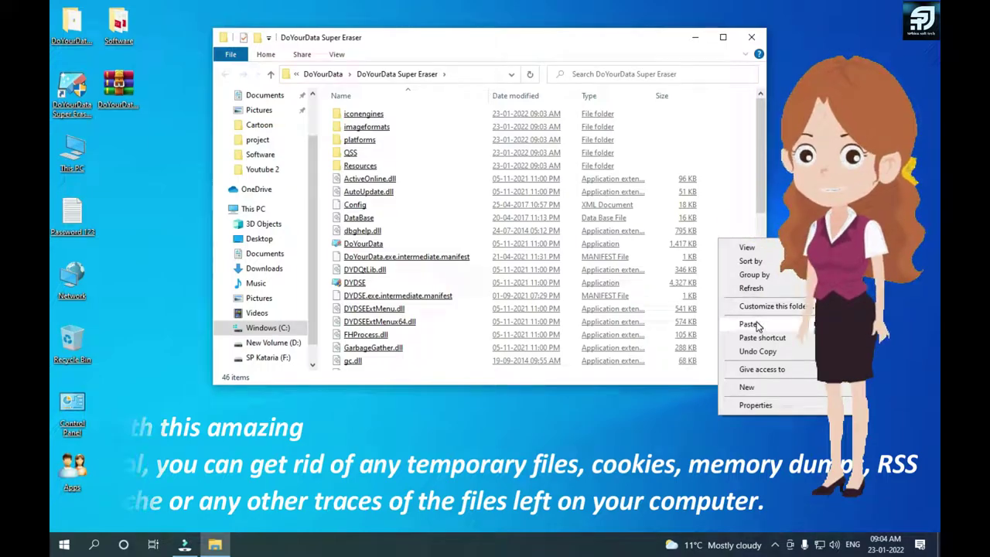
{"action": "left_click", "coordinate": [747, 323]}
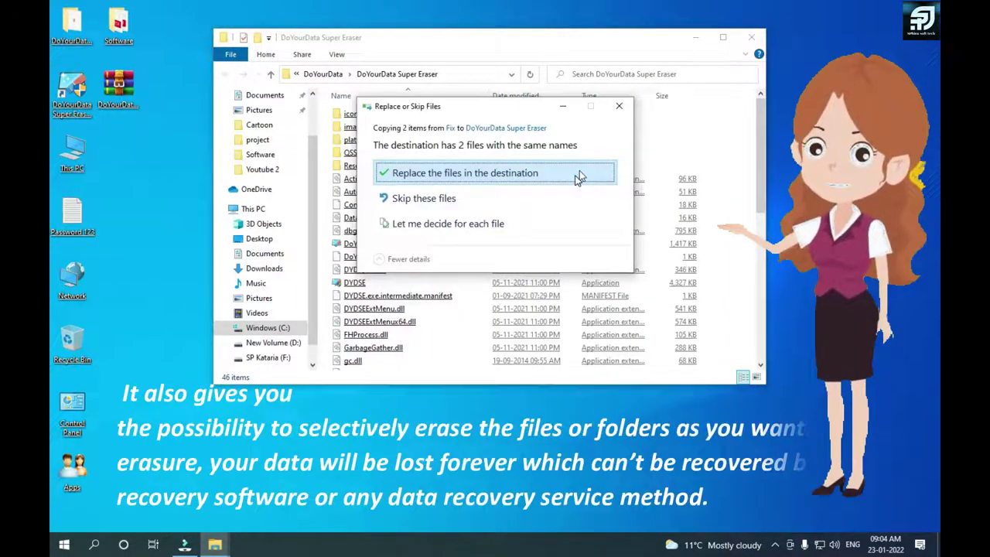
{"action": "left_click", "coordinate": [577, 176]}
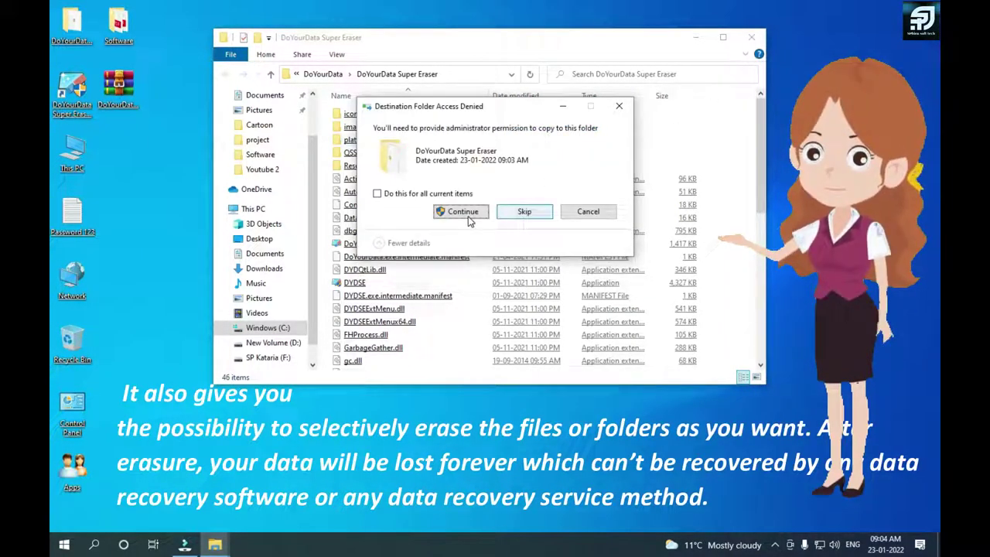
{"action": "left_click", "coordinate": [461, 212]}
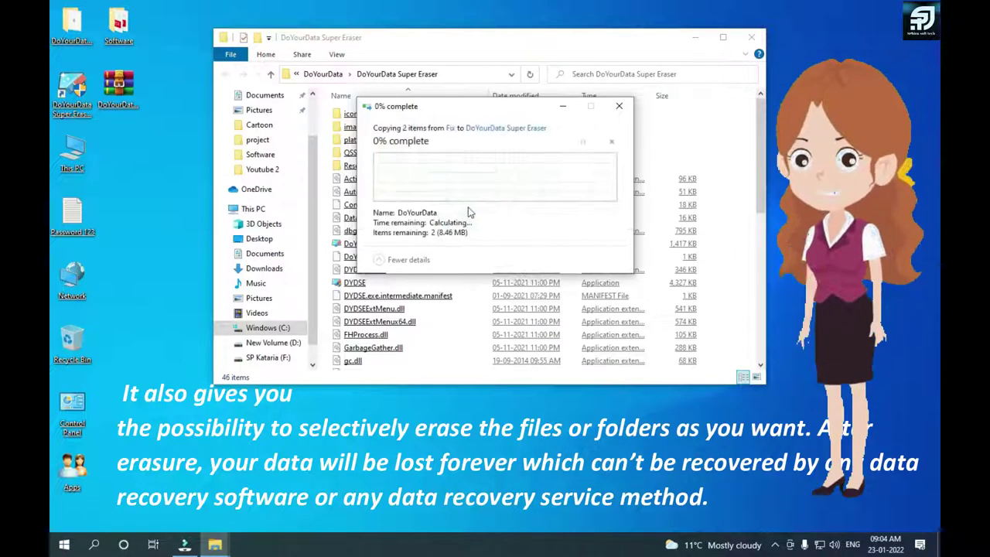
{"action": "left_click", "coordinate": [751, 37]}
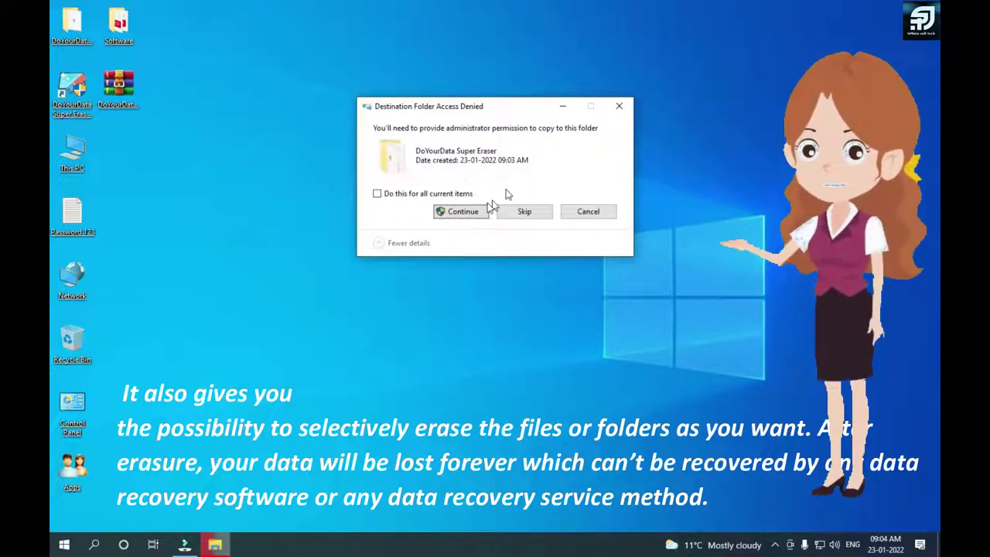
{"action": "left_click", "coordinate": [466, 213]}
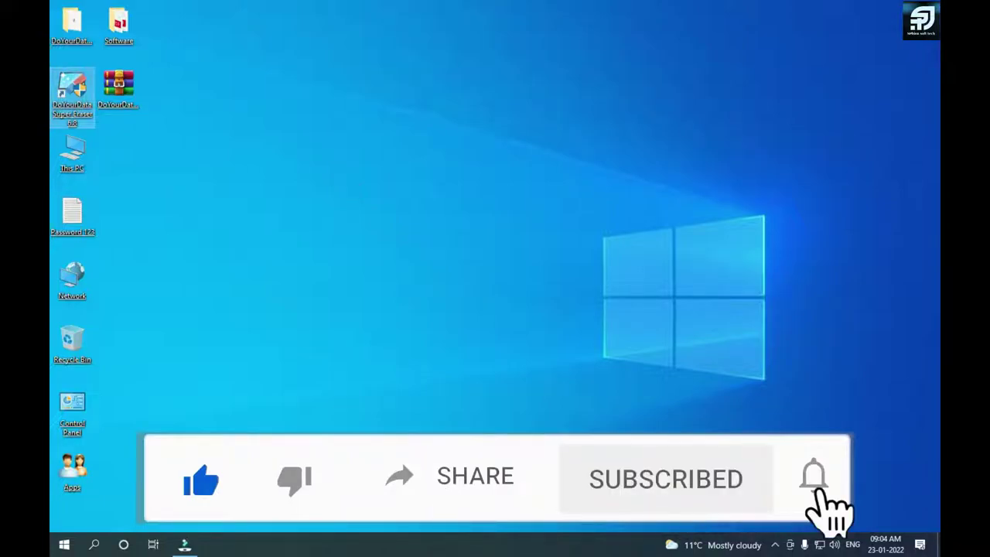
Step: Deselect the Super Eraser desktop shortcut while the program opens to Erase Files/Folders
{"action": "left_click", "coordinate": [509, 311]}
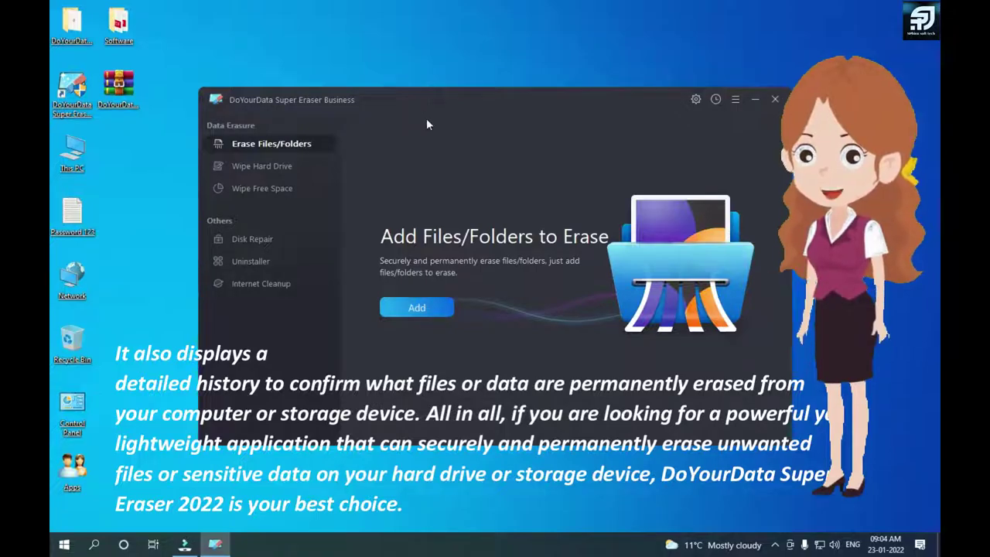
Step: Choose Add folder and pick Desktop > DoYourData.Super.Eraser.Business.6.8 in the folder picker
{"action": "left_click_drag", "start_coordinate": [426, 124], "coordinate": [460, 76]}
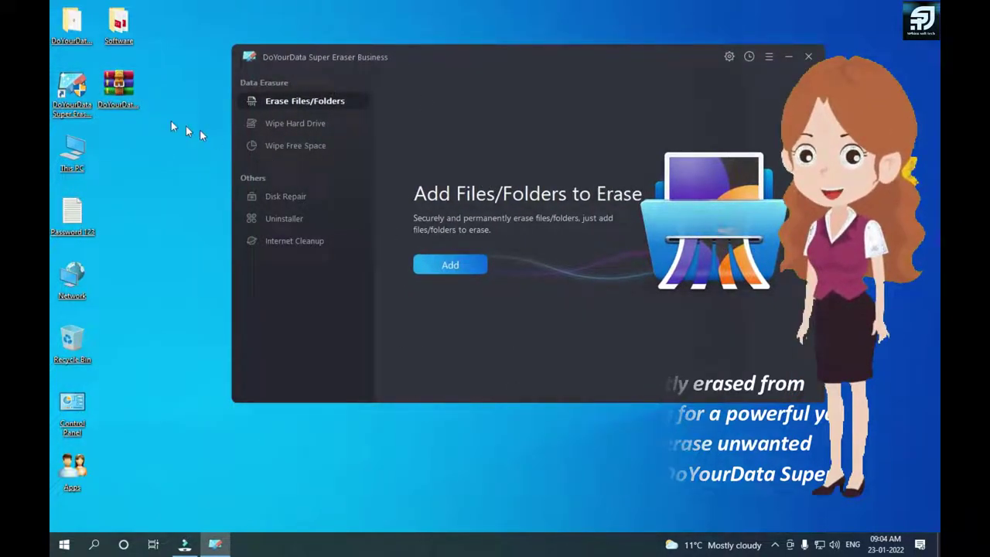
{"action": "left_click", "coordinate": [440, 265]}
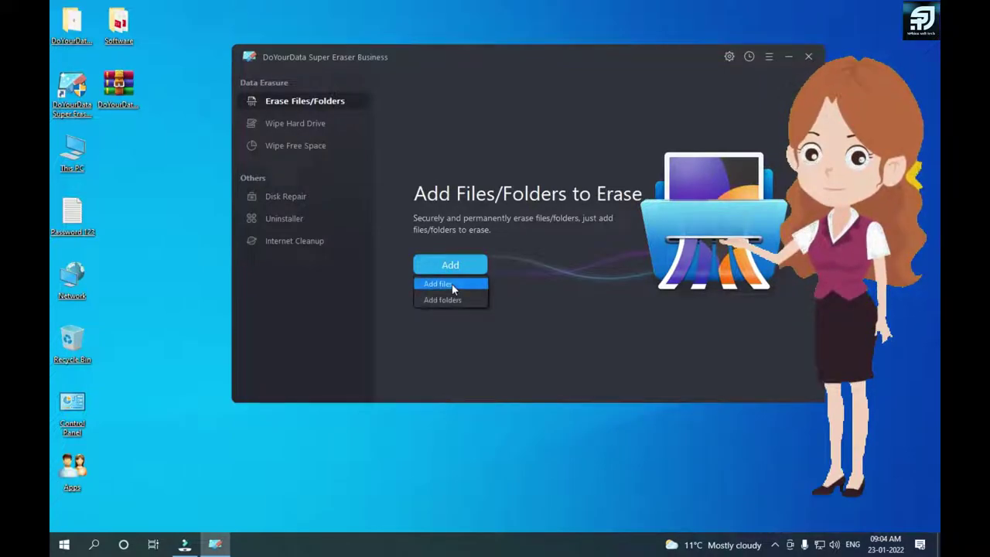
{"action": "left_click", "coordinate": [457, 300]}
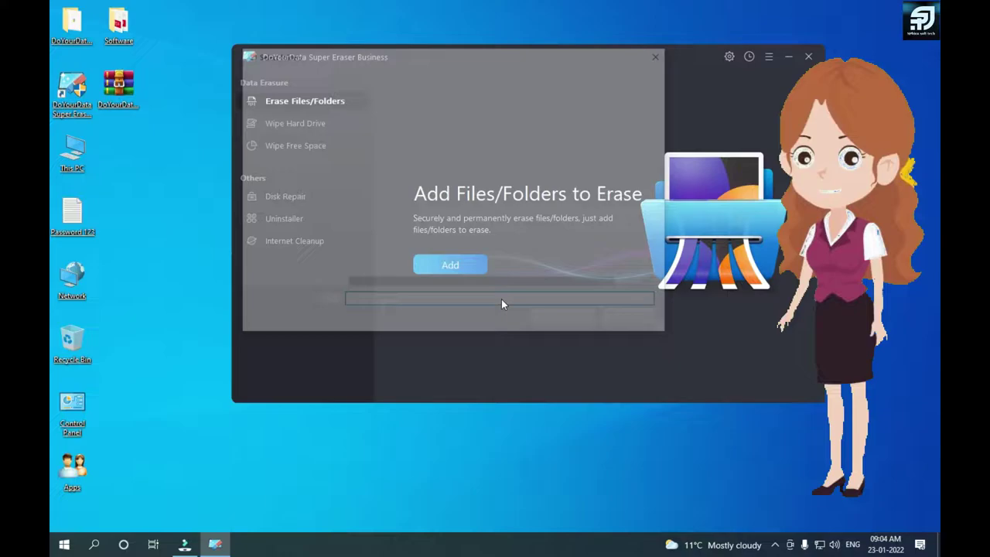
{"action": "scroll", "coordinate": [282, 145], "scroll_direction": "down", "scroll_amount": 3}
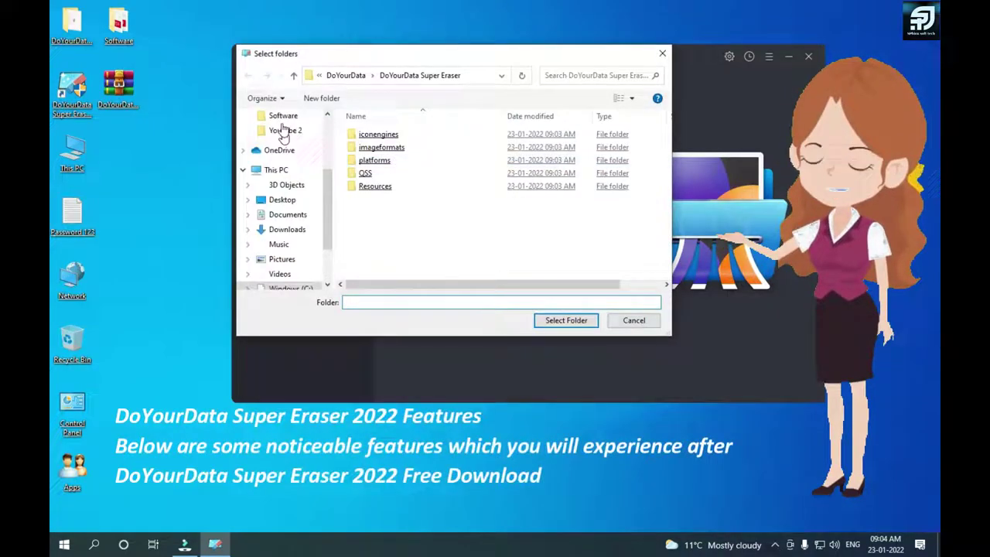
{"action": "scroll", "coordinate": [283, 157], "scroll_direction": "up", "scroll_amount": 1}
{"action": "scroll", "coordinate": [284, 143], "scroll_direction": "up", "scroll_amount": 2}
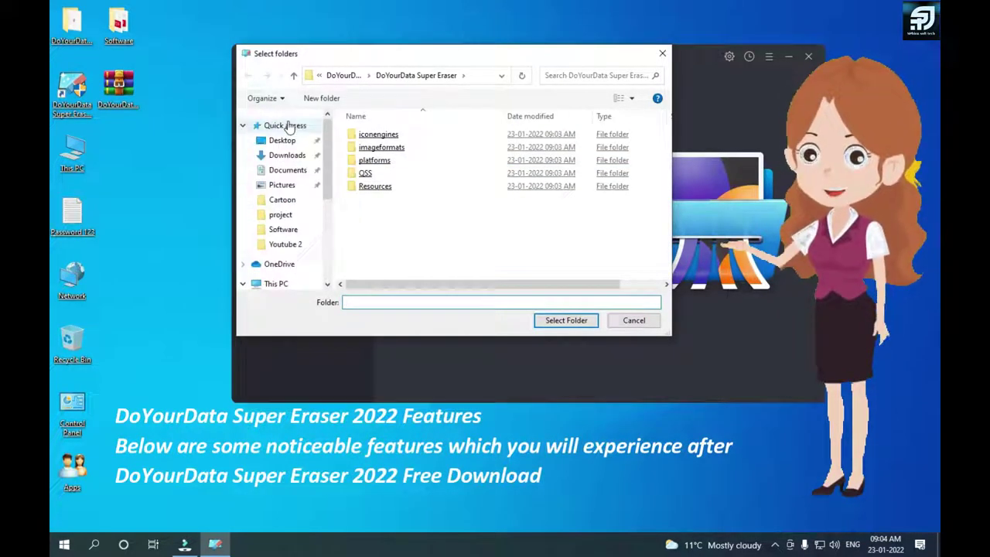
{"action": "left_click", "coordinate": [282, 141]}
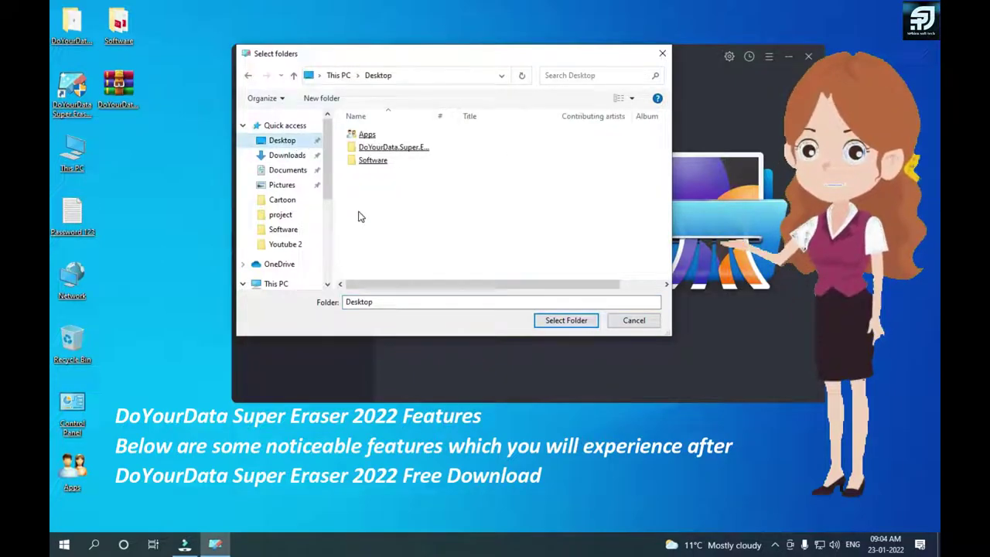
{"action": "left_click", "coordinate": [420, 154]}
{"action": "double_click", "coordinate": [419, 154]}
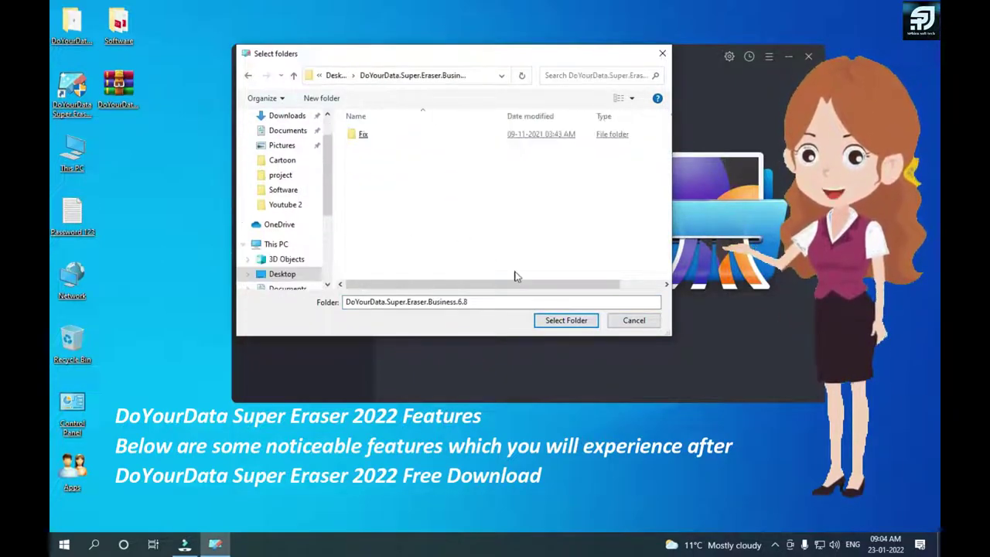
{"action": "left_click", "coordinate": [295, 75]}
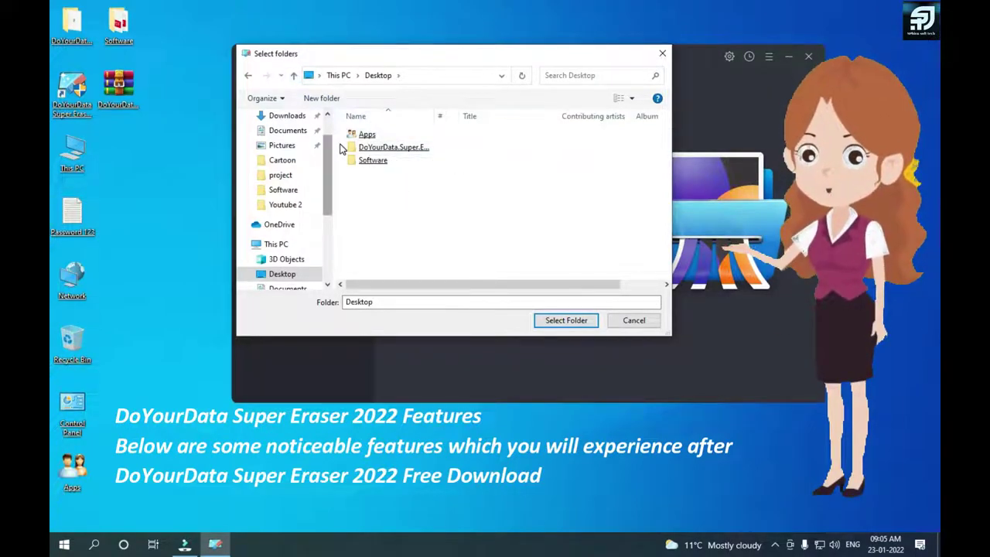
{"action": "left_click", "coordinate": [398, 149]}
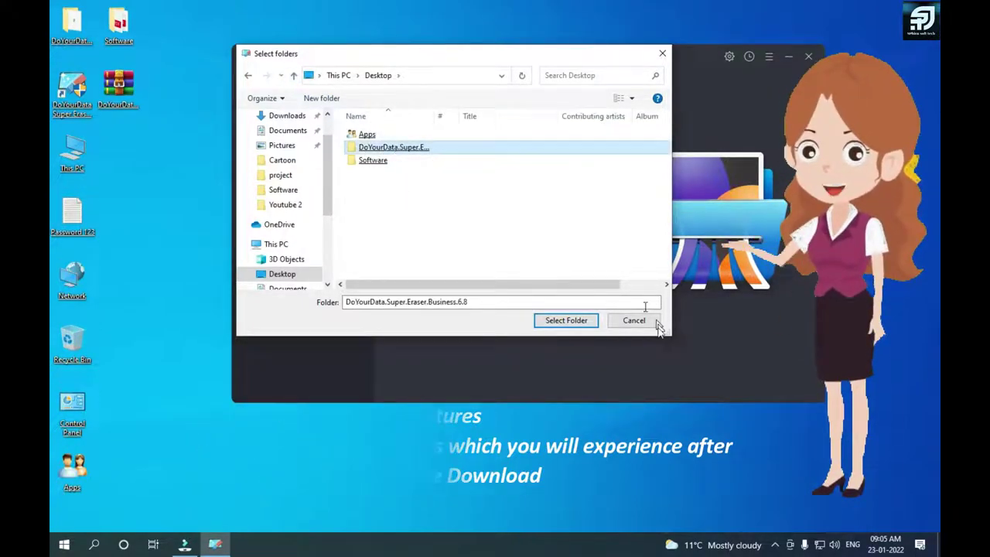
Step: Add DoYourData.Super.Eraser.Business.6.8 to the list, run Erase Now, confirm, and acknowledge completion
{"action": "left_click", "coordinate": [580, 322]}
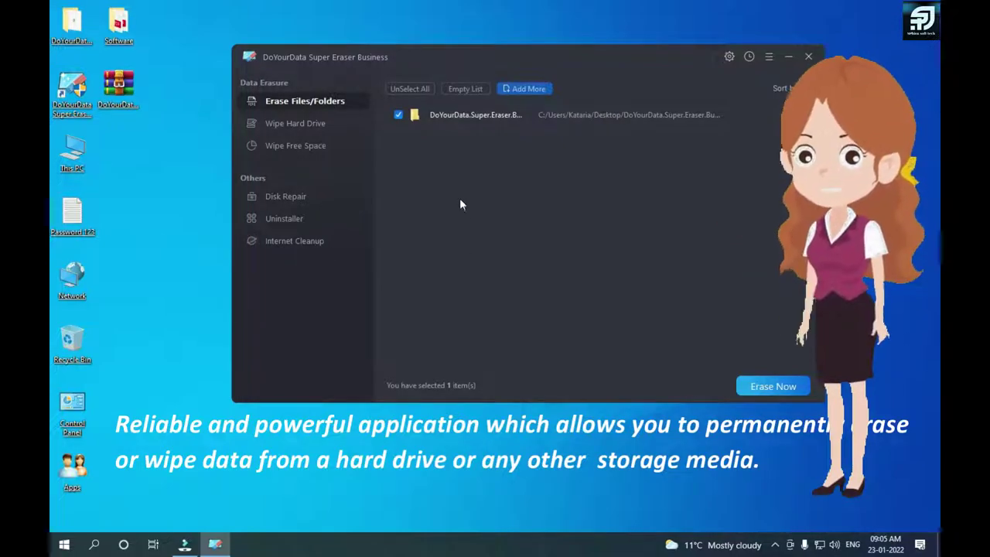
{"action": "left_click", "coordinate": [769, 389]}
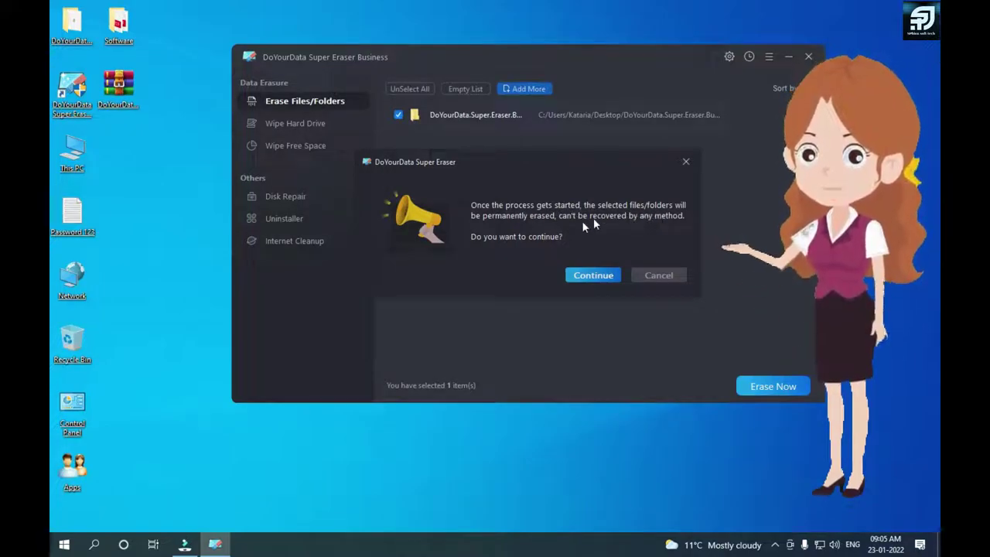
{"action": "left_click", "coordinate": [593, 276]}
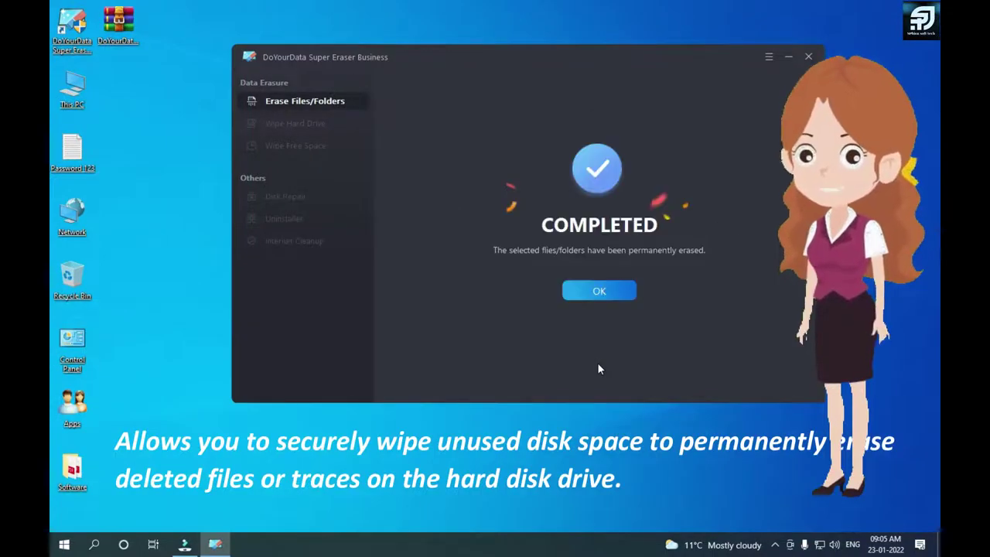
{"action": "left_click", "coordinate": [604, 290]}
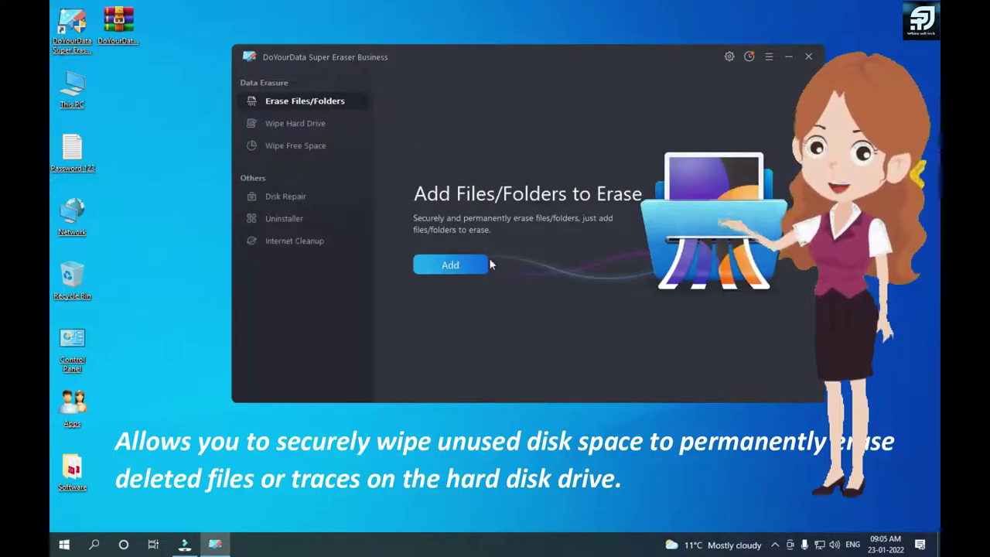
Step: Add Password 123.txt via Add files, then Erase Now, confirm, and dismiss the completion notice
{"action": "left_click", "coordinate": [439, 263]}
{"action": "left_click", "coordinate": [456, 288]}
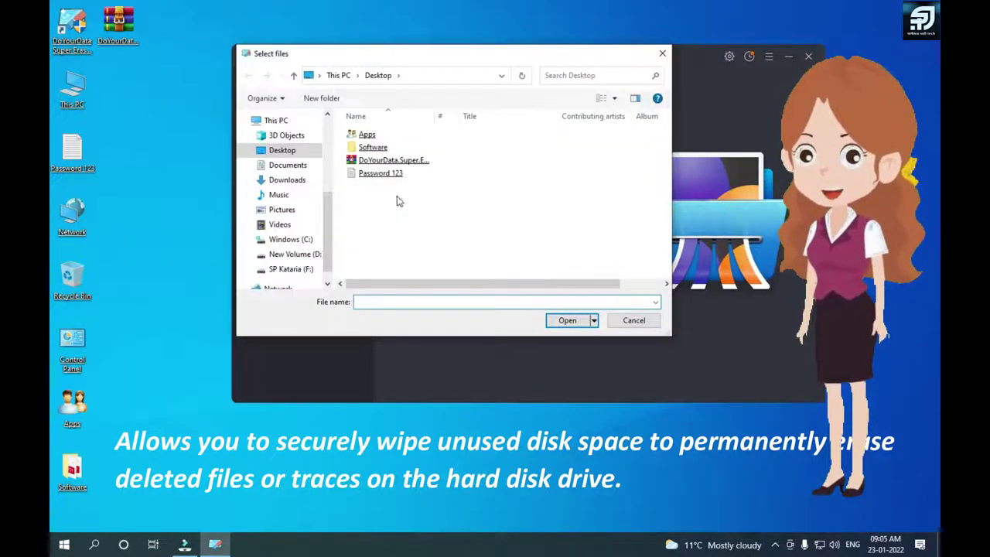
{"action": "double_click", "coordinate": [379, 175]}
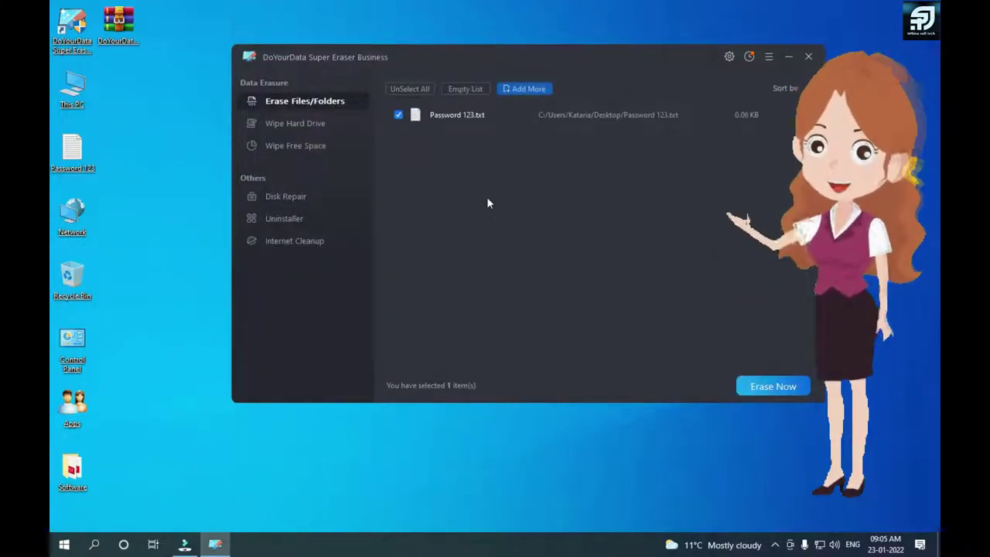
{"action": "left_click", "coordinate": [762, 381]}
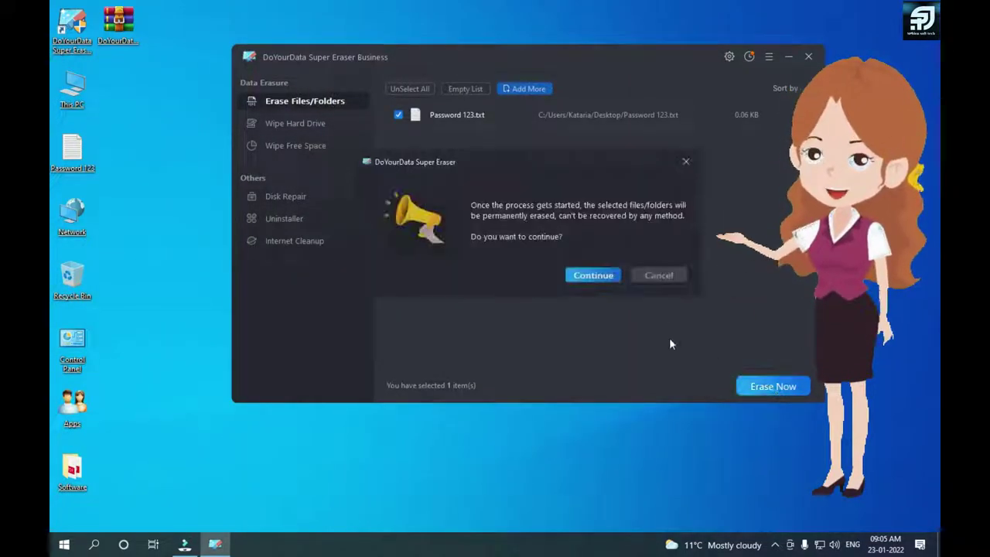
{"action": "left_click", "coordinate": [611, 276]}
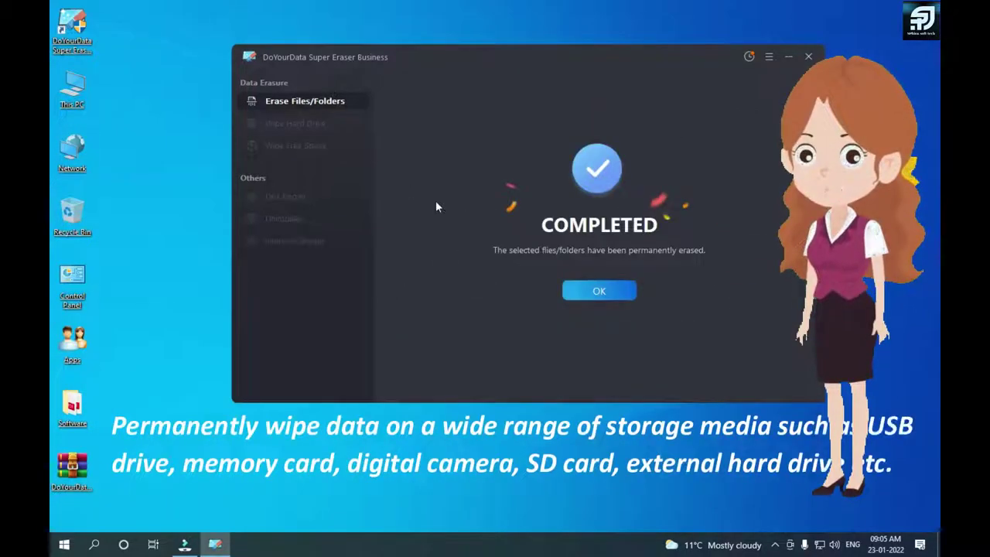
{"action": "left_click", "coordinate": [596, 289]}
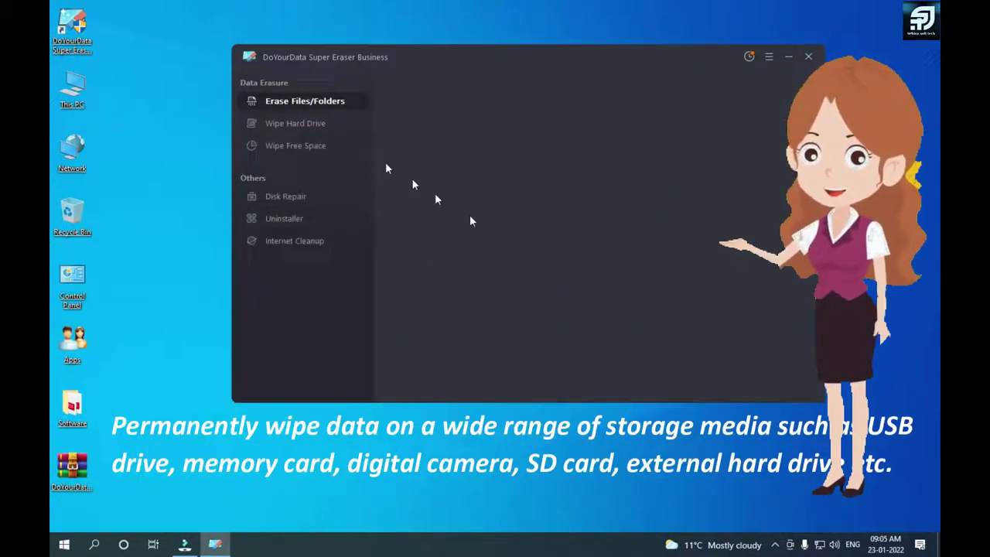
Step: Go to Wipe Hard Drive, then Wipe Free Space to list the three drives
{"action": "left_click", "coordinate": [290, 122]}
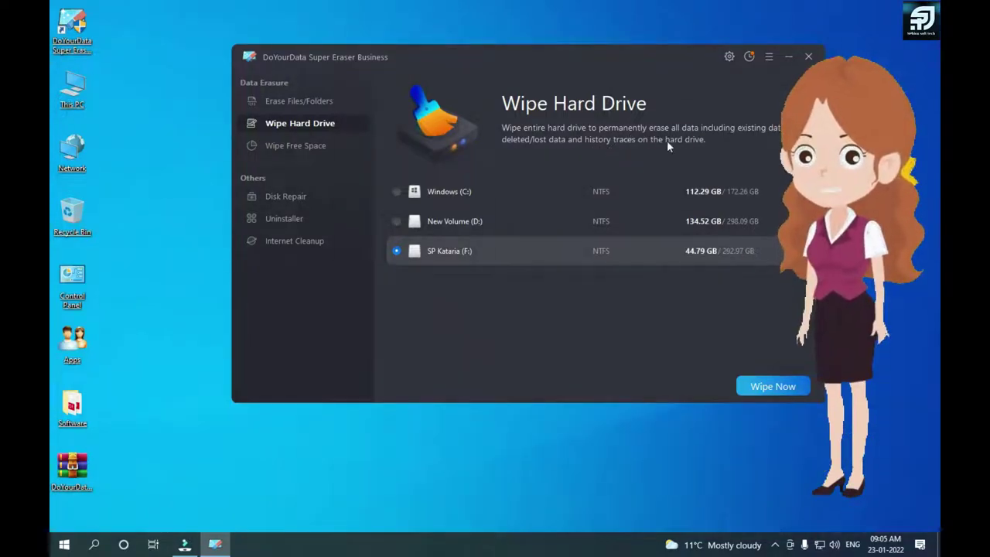
{"action": "left_click", "coordinate": [282, 151]}
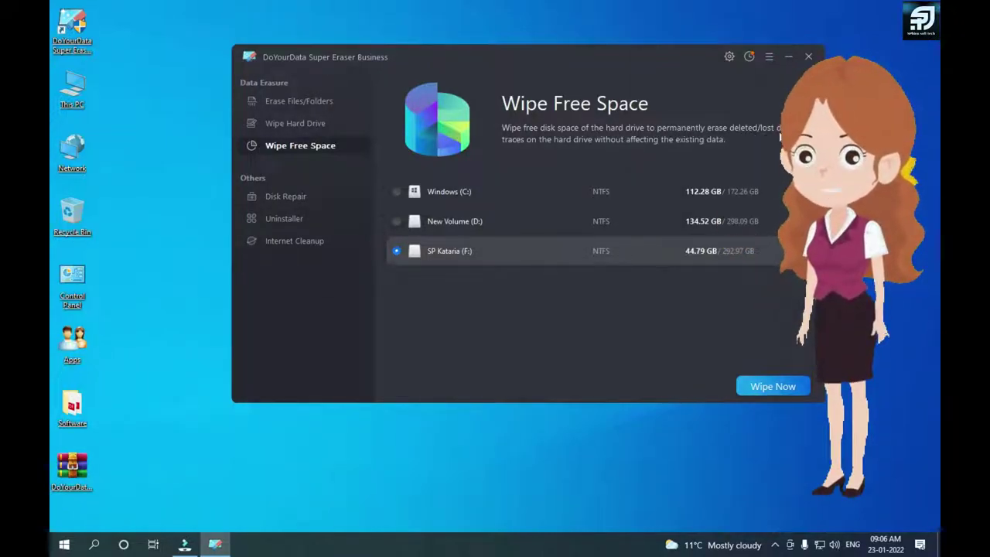
Step: In Disk Repair, repair Windows (C:) and finish, scheduling its check for next restart
{"action": "left_click", "coordinate": [286, 193]}
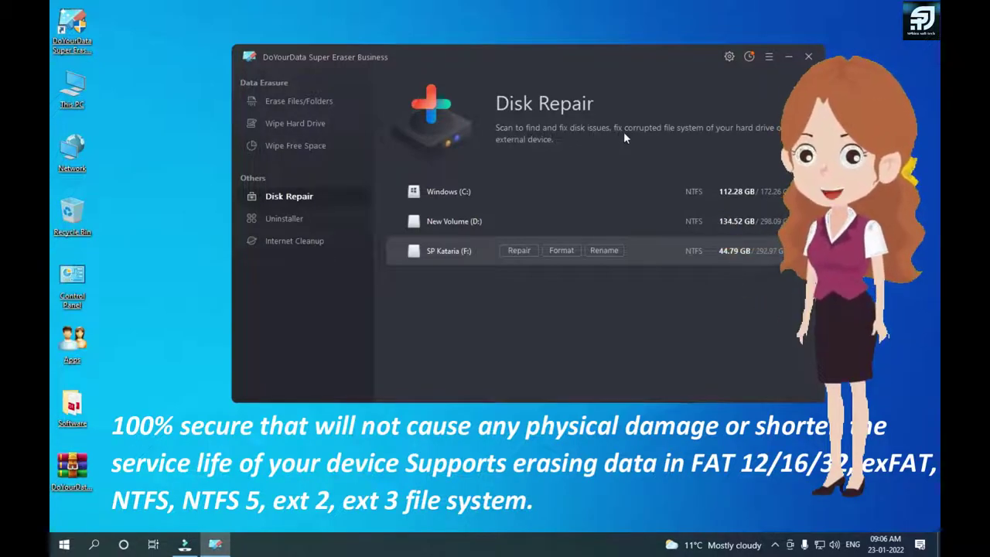
{"action": "mouse_move", "coordinate": [456, 193]}
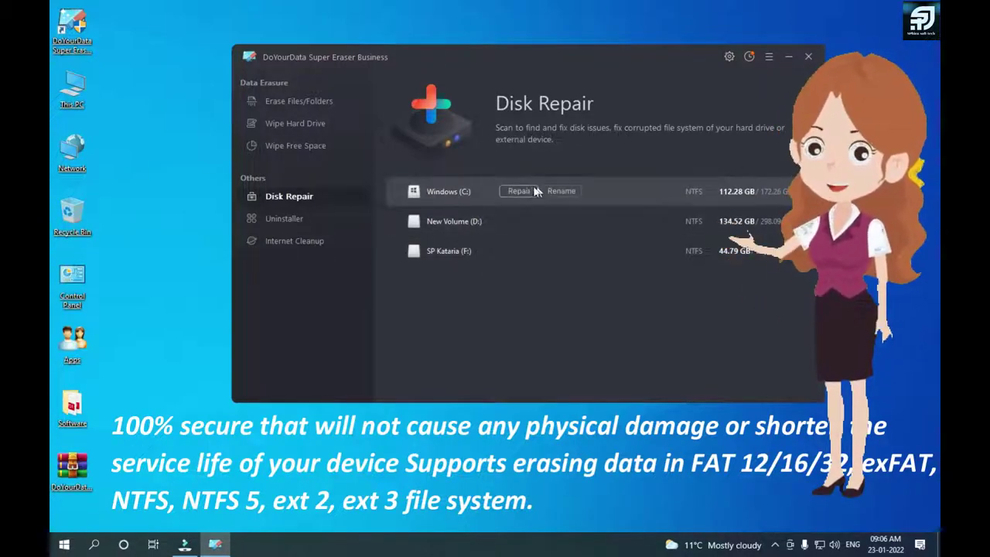
{"action": "left_click", "coordinate": [513, 189]}
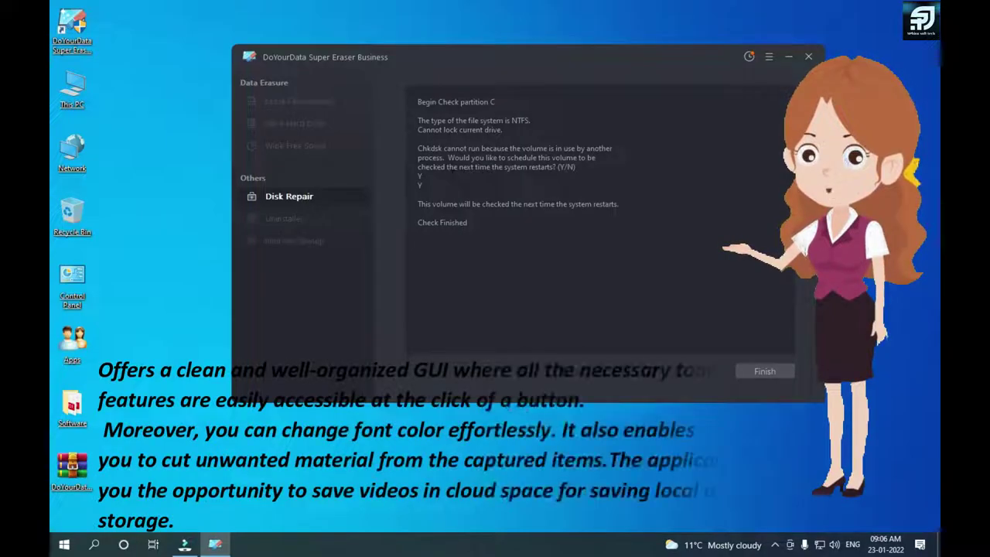
{"action": "left_click", "coordinate": [778, 372]}
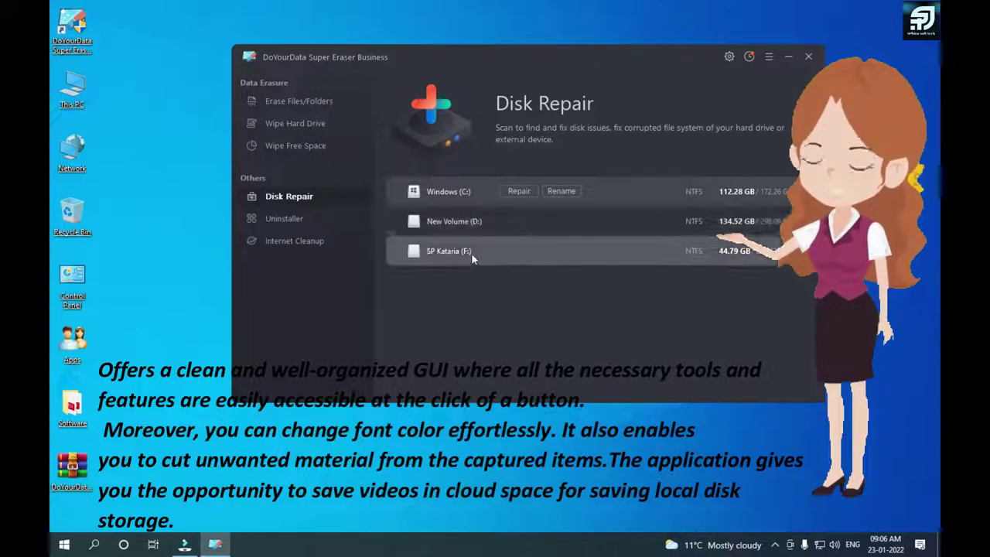
Step: Run an Internet Cleanup scan for browser junk and traces, then exit Super Eraser to the desktop
{"action": "left_click", "coordinate": [295, 244]}
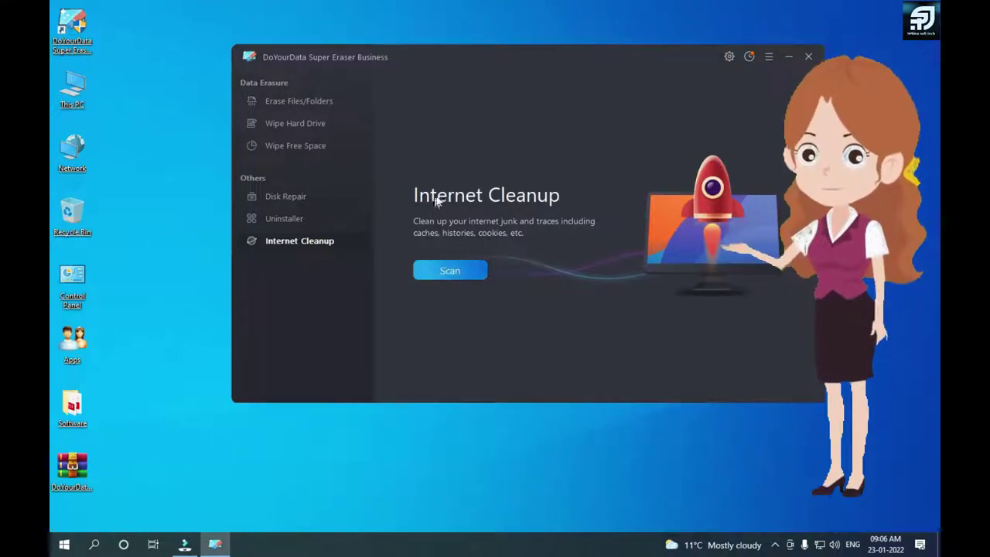
{"action": "left_click", "coordinate": [453, 275]}
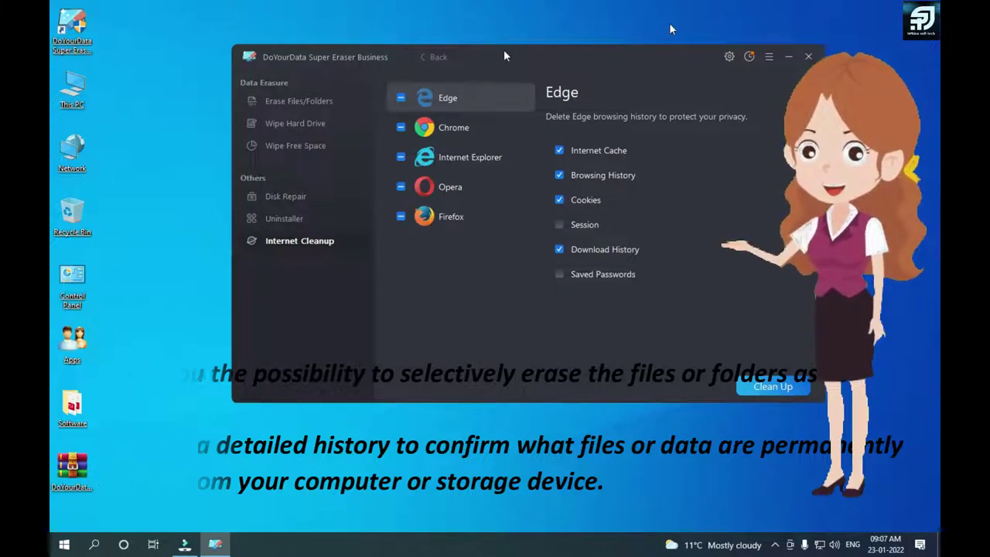
{"action": "left_click", "coordinate": [808, 58]}
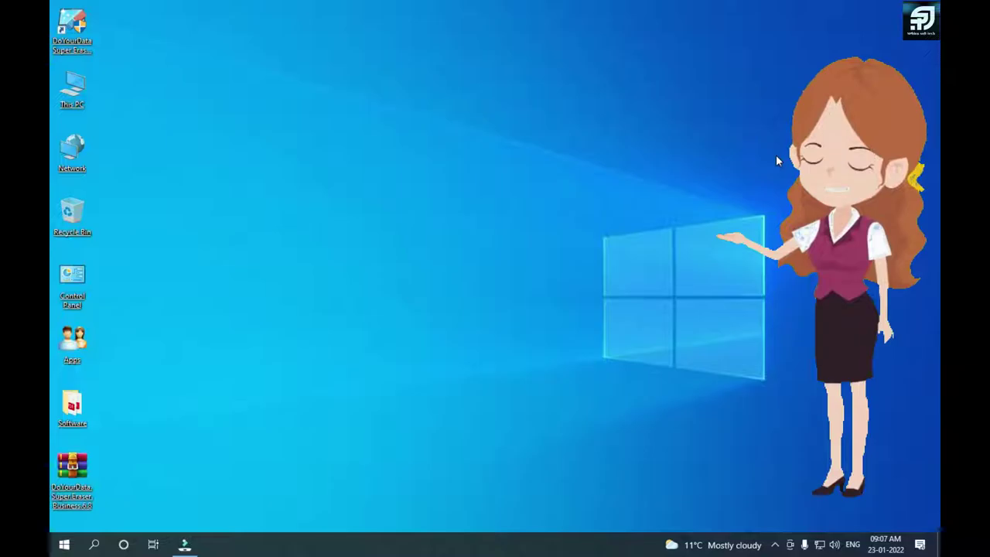